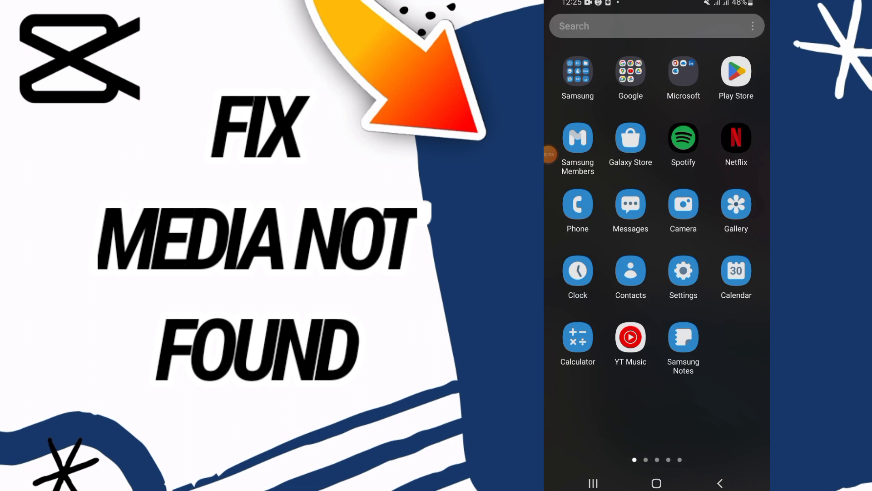
Swipe up on the home screen to reveal the app drawer with Settings
mouse_move(557, 154)
mouse_down()
mouse_move(621, 229)
mouse_move(672, 242)
mouse_move(757, 172)
mouse_up()
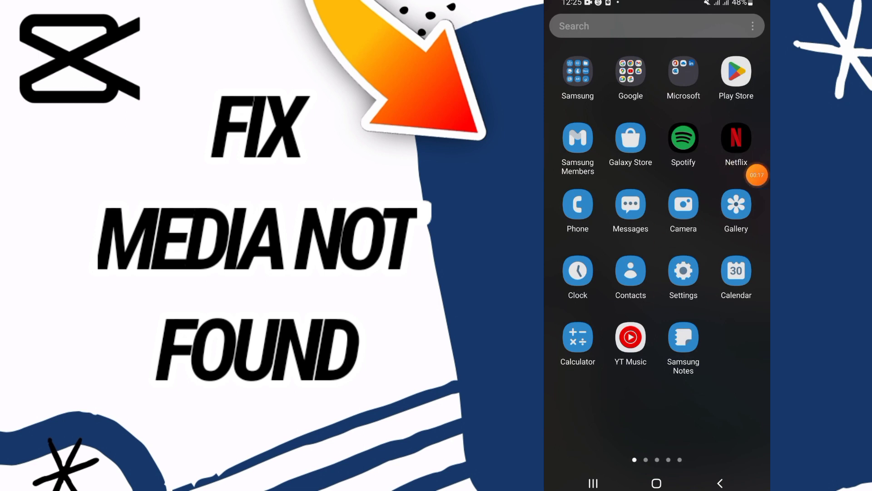
Find CapCut with the search 'cap' under Settings Apps and open its app info
click(683, 271)
click(752, 36)
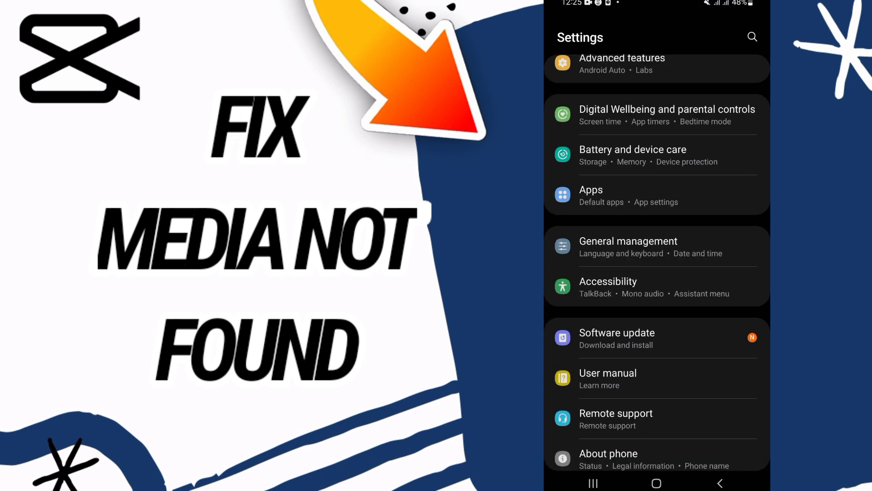
click(719, 483)
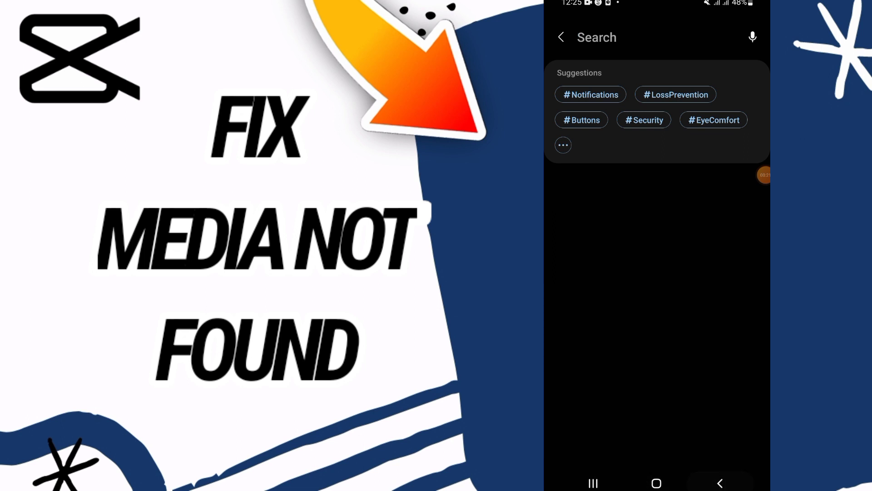
scroll(657, 272, down, 2)
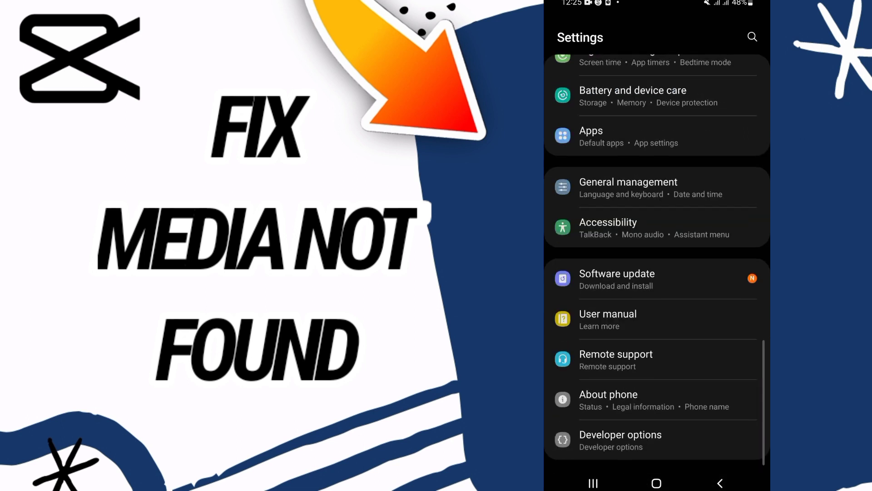
click(614, 135)
scroll(657, 273, down, 10)
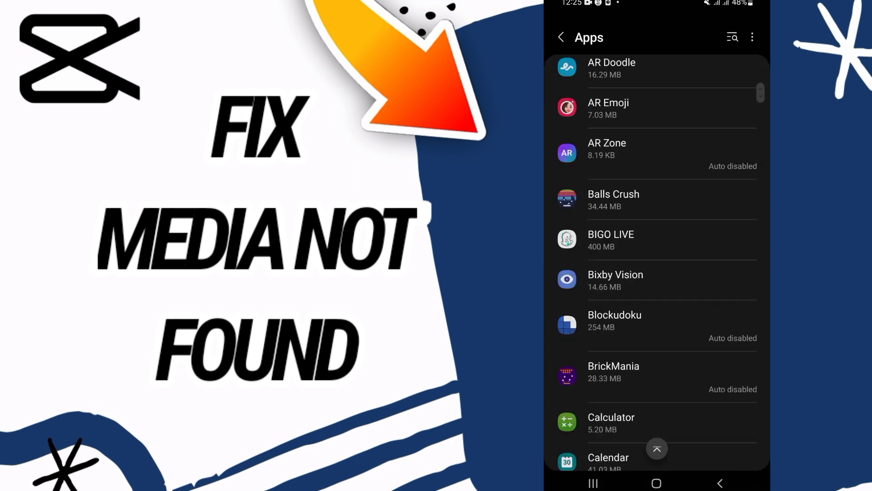
click(732, 37)
text(c)
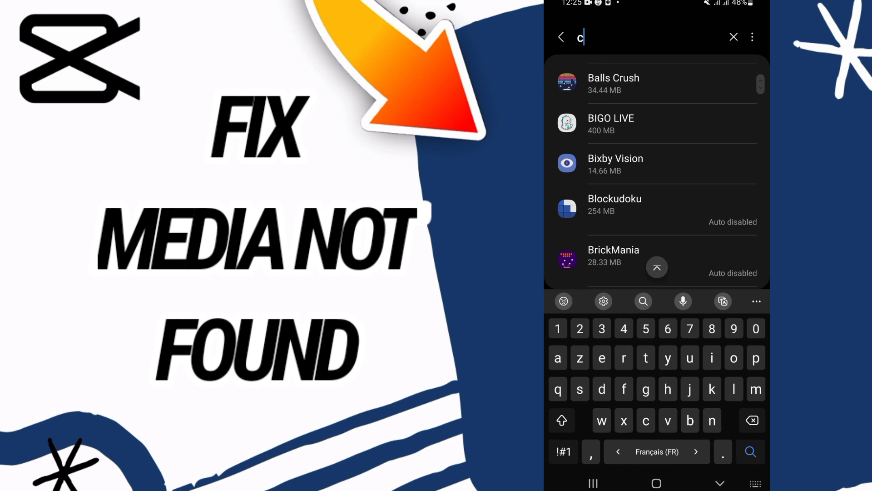
text(ap)
click(613, 101)
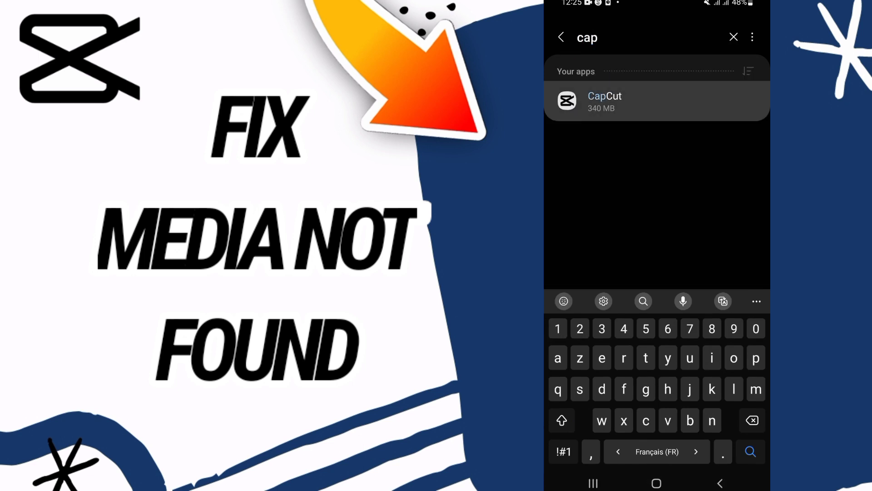
scroll(657, 252, down, 5)
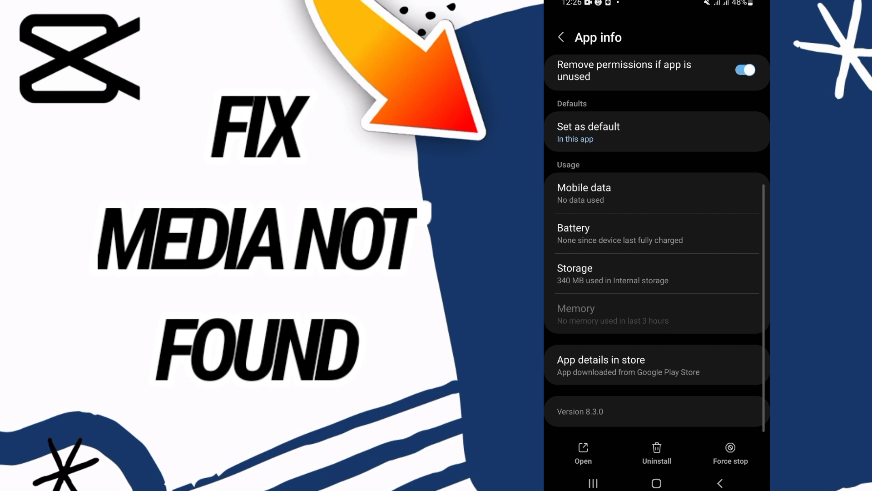
Clear CapCut's app data from its Storage page and confirm the deletion
click(614, 272)
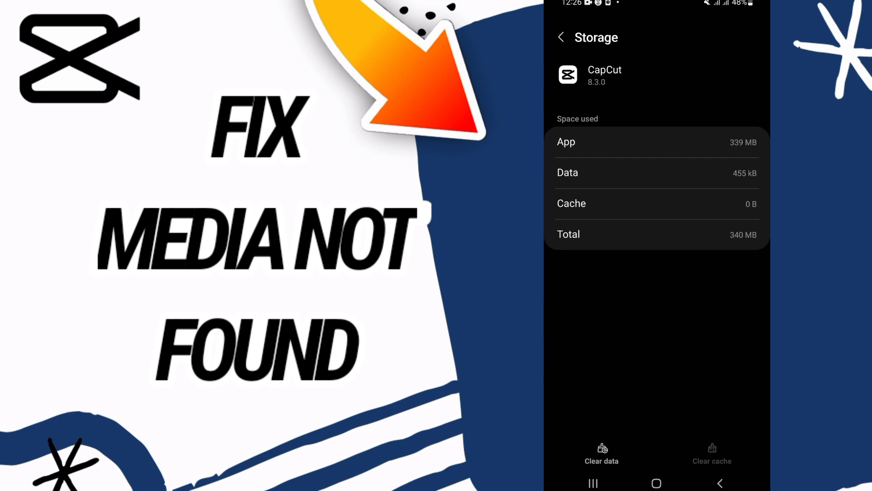
click(602, 453)
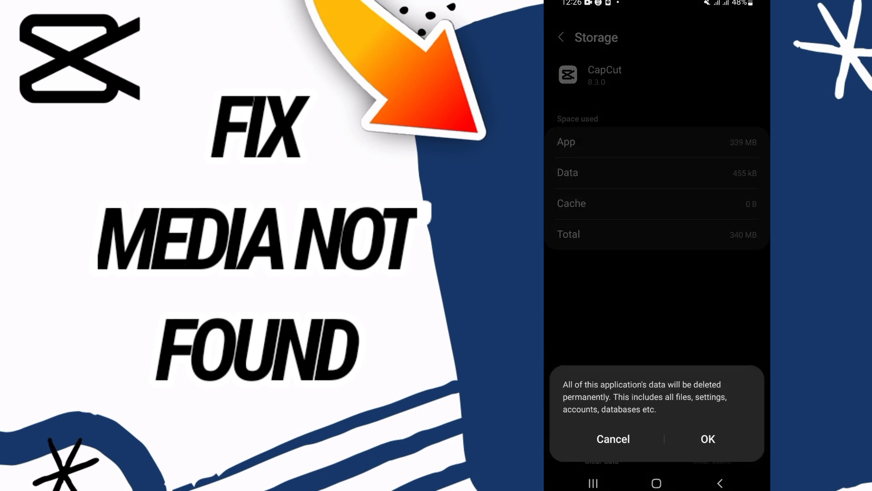
click(613, 441)
Force-stop CapCut from its app info and answer the confirmation
click(720, 483)
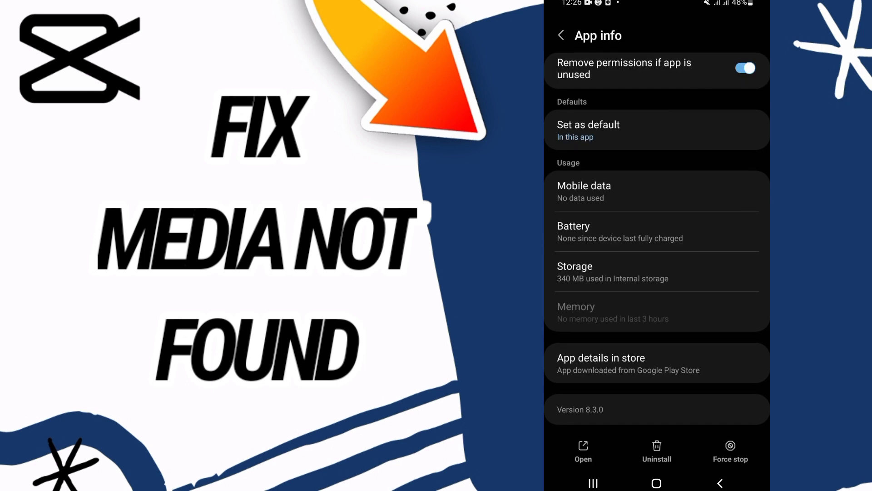
click(730, 454)
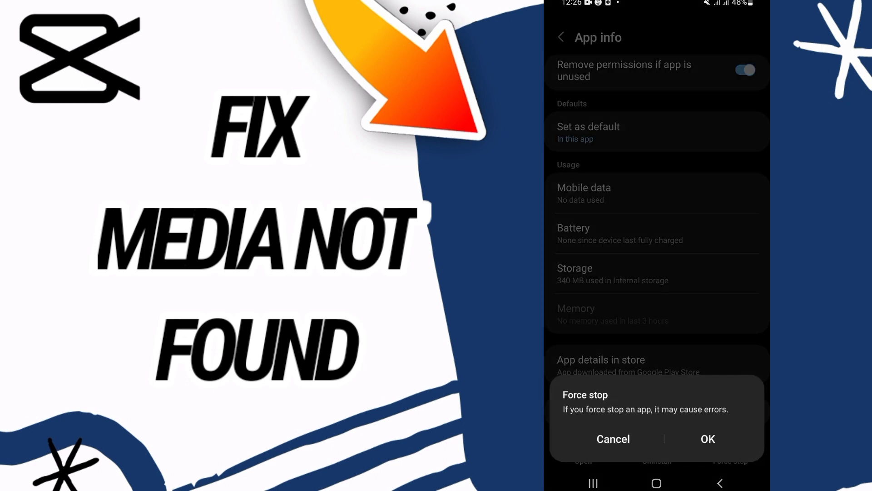
click(613, 439)
scroll(657, 246, up, 1)
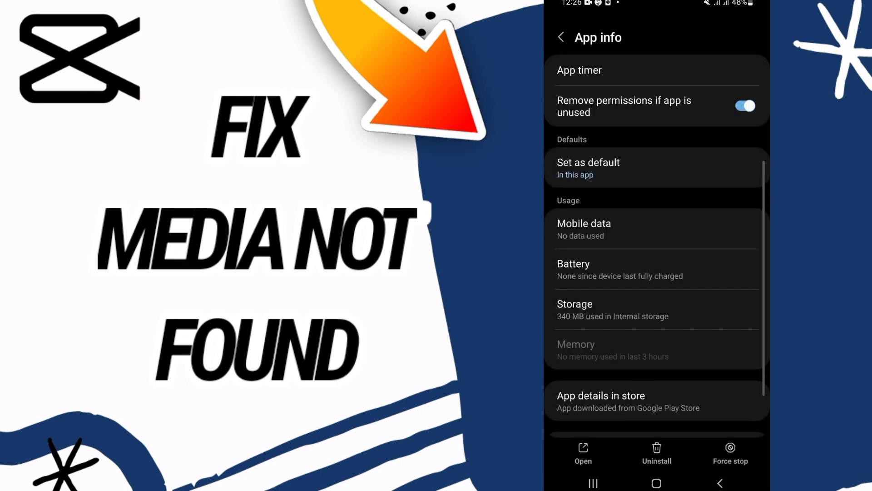
Keep CapCut's battery usage on Optimized, then return to the home screen
click(656, 270)
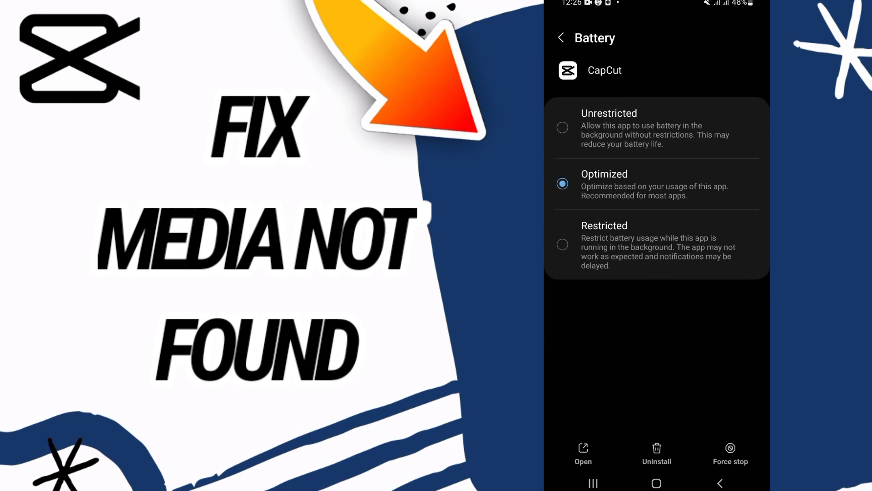
click(656, 182)
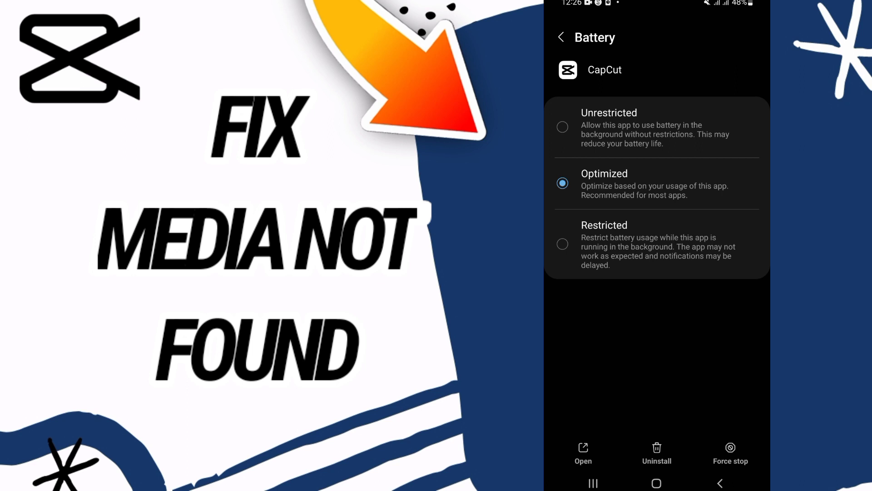
click(656, 483)
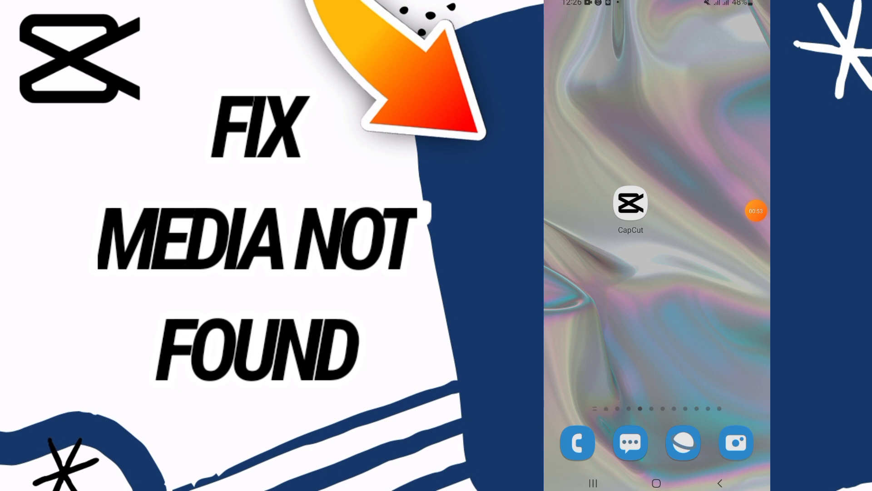
click(756, 211)
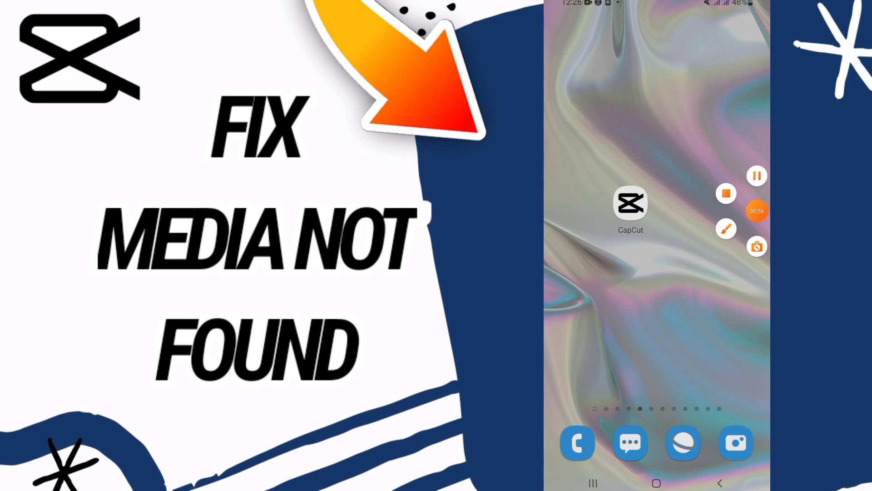